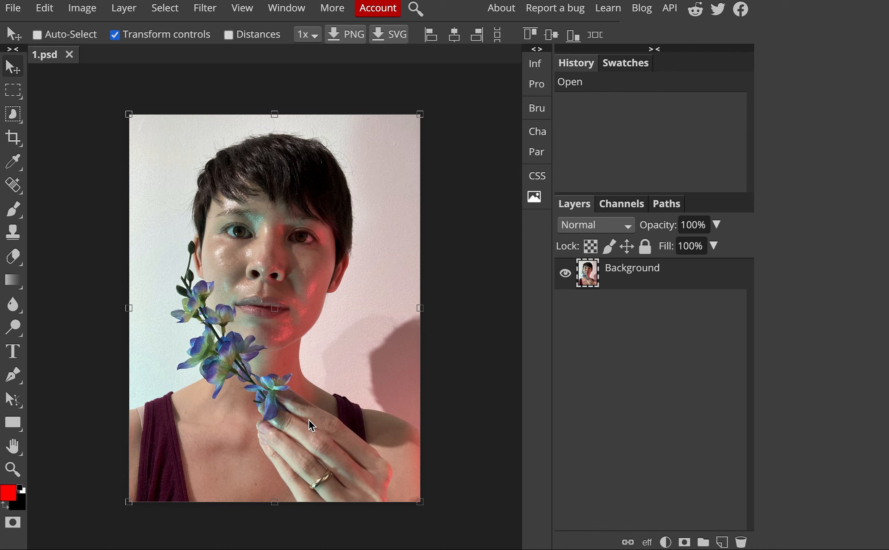
Step: Set the Rectangle Select tool to a fixed ratio of 8 wide by 10 high
left_click(15, 92)
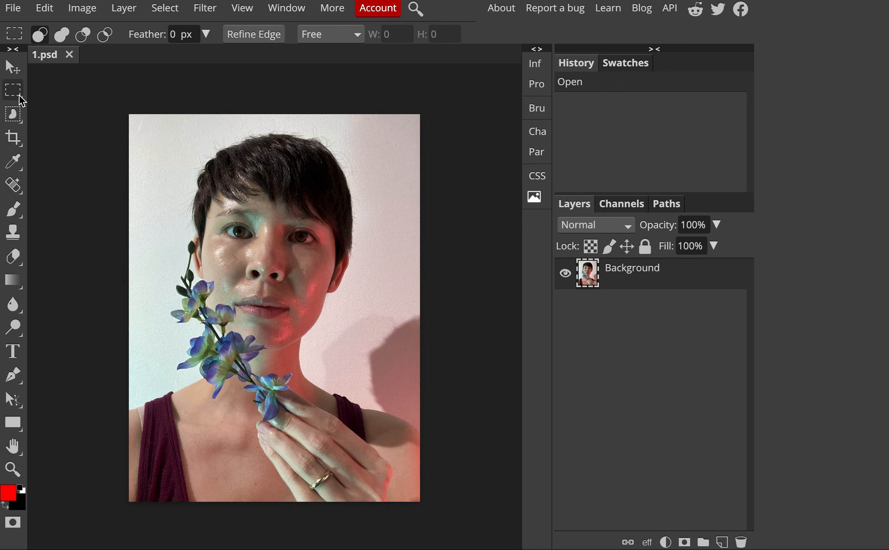
right_click(15, 98)
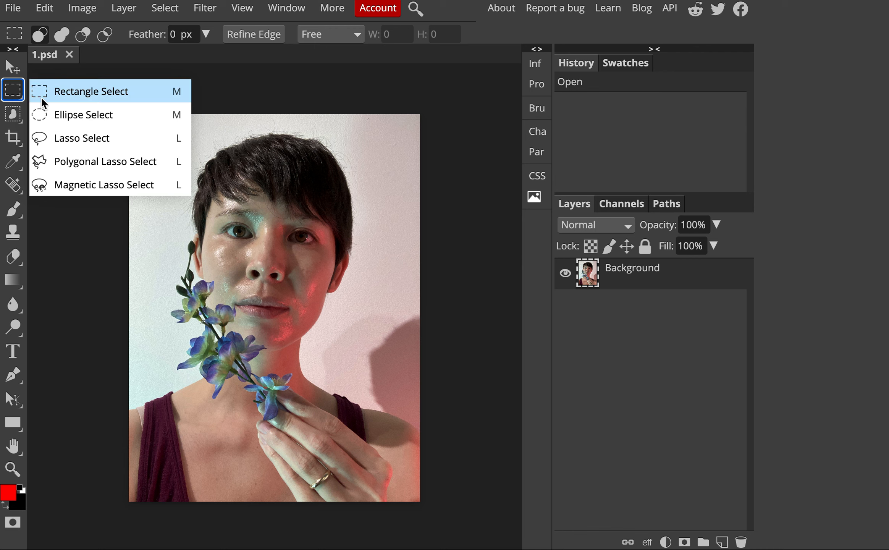
left_click(41, 96)
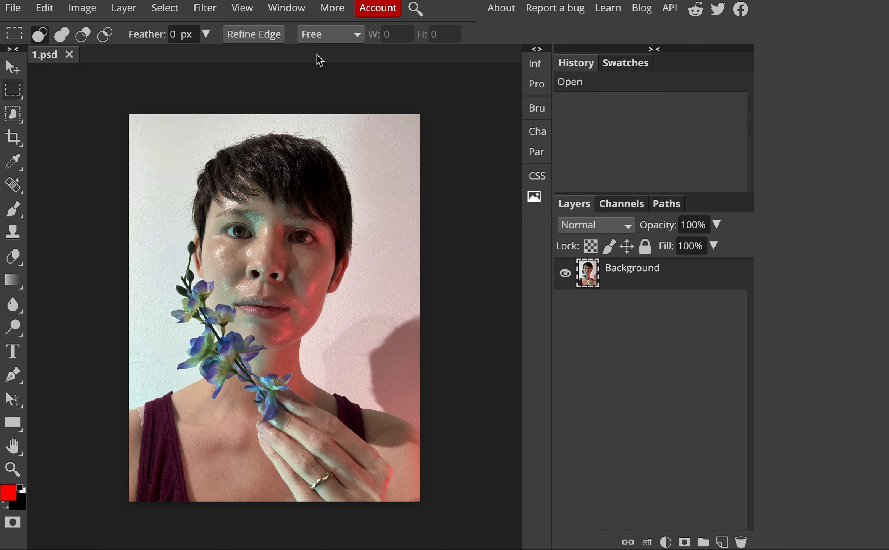
left_click(336, 35)
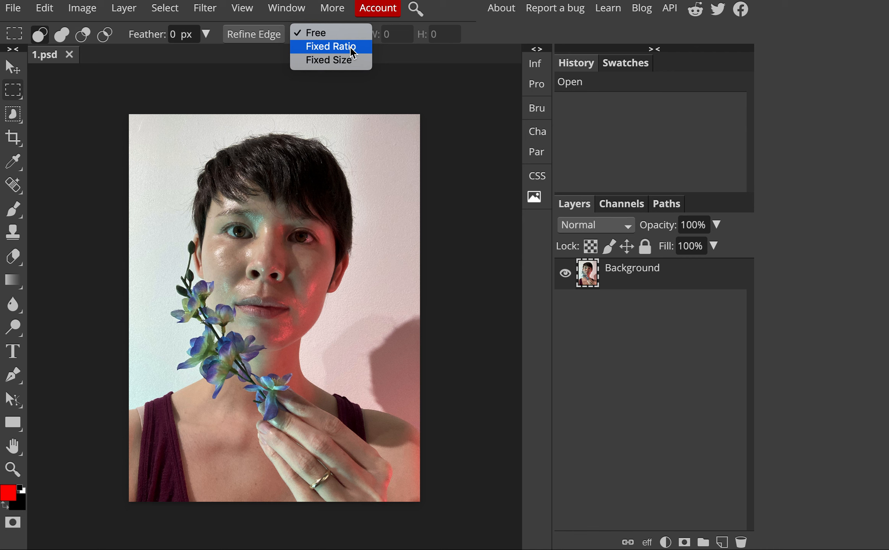
left_click(350, 46)
left_click(400, 33)
left_click_drag(399, 34, 369, 33)
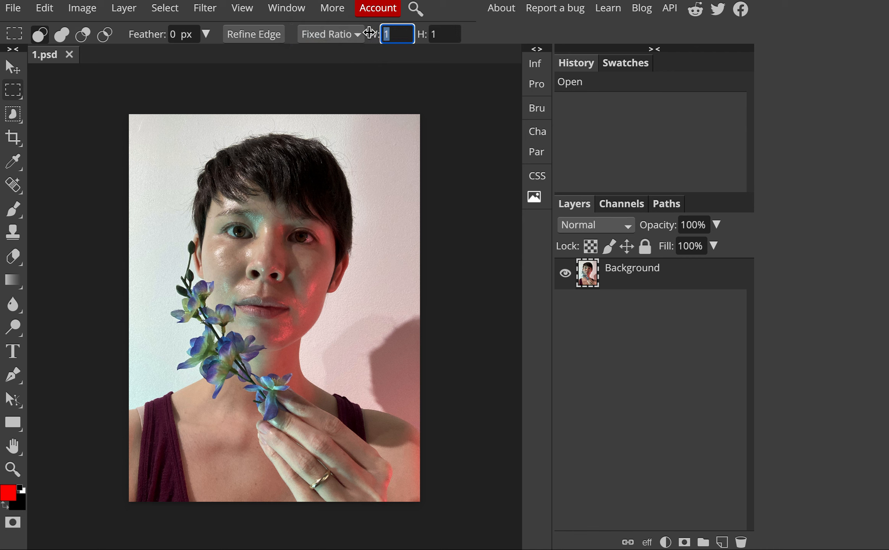
type("8")
key("Tab")
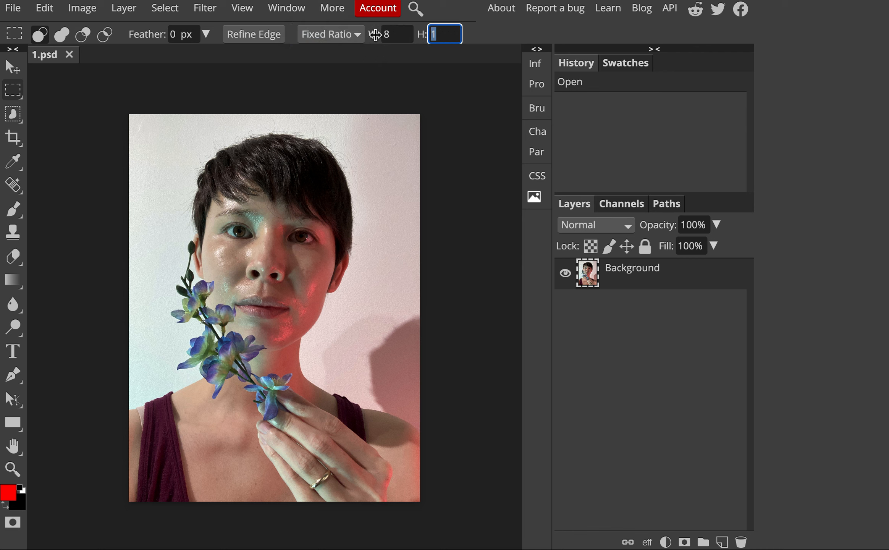
type("10")
Step: Crop the portrait to an 8:10 rectangle framing the head and flowers, and clear the selection
left_click(151, 132)
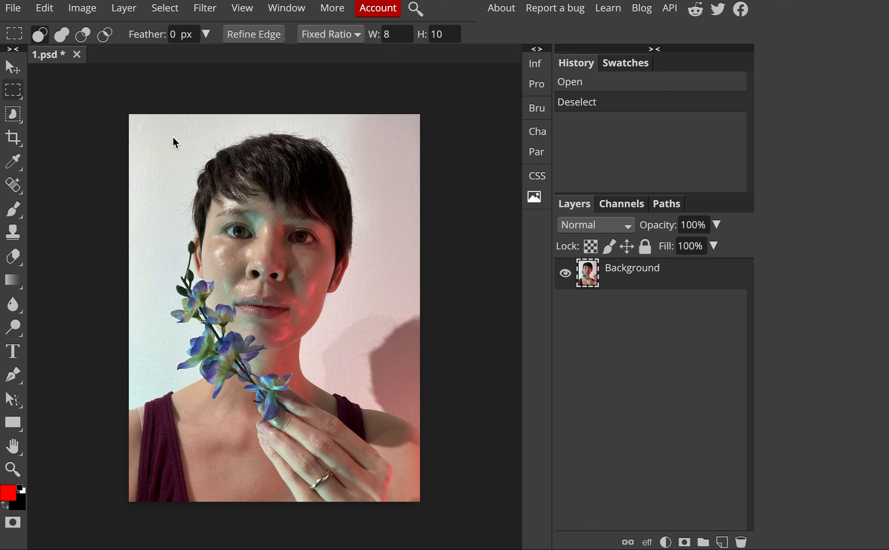
left_click_drag(146, 123, 392, 473)
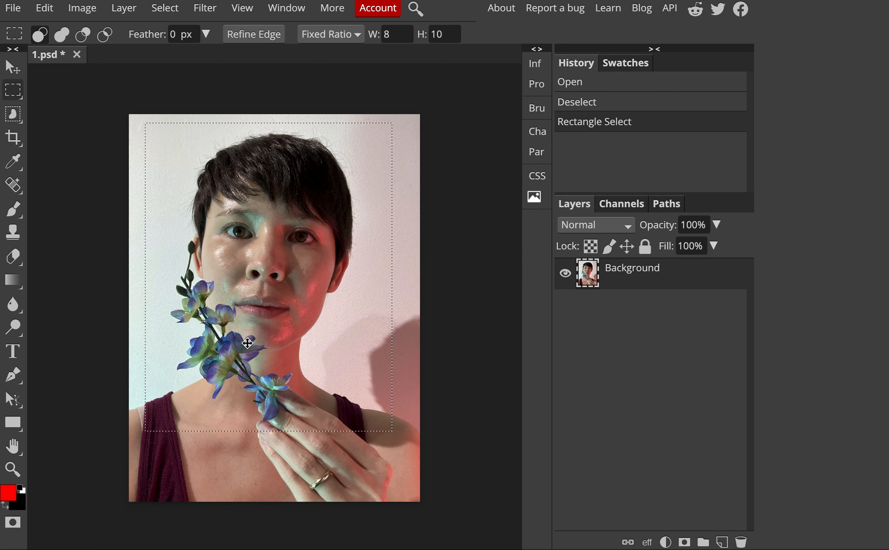
left_click(88, 12)
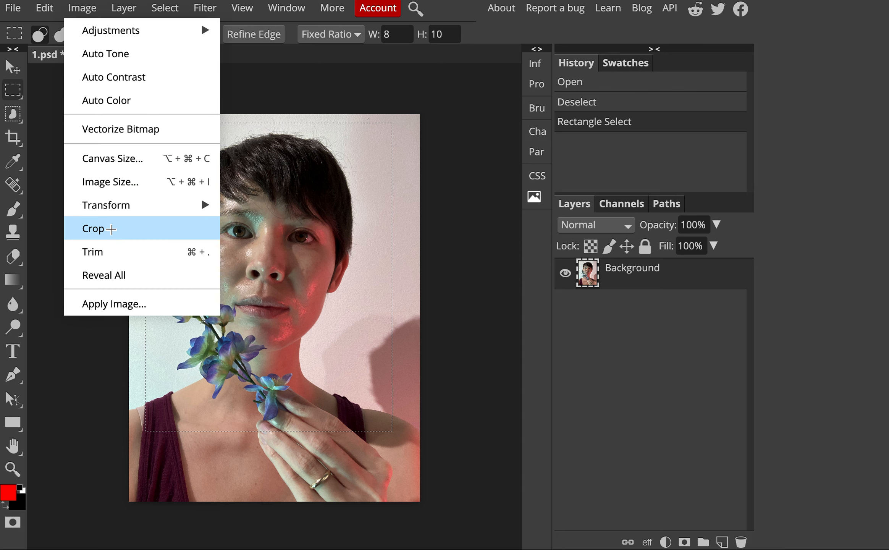
left_click(111, 228)
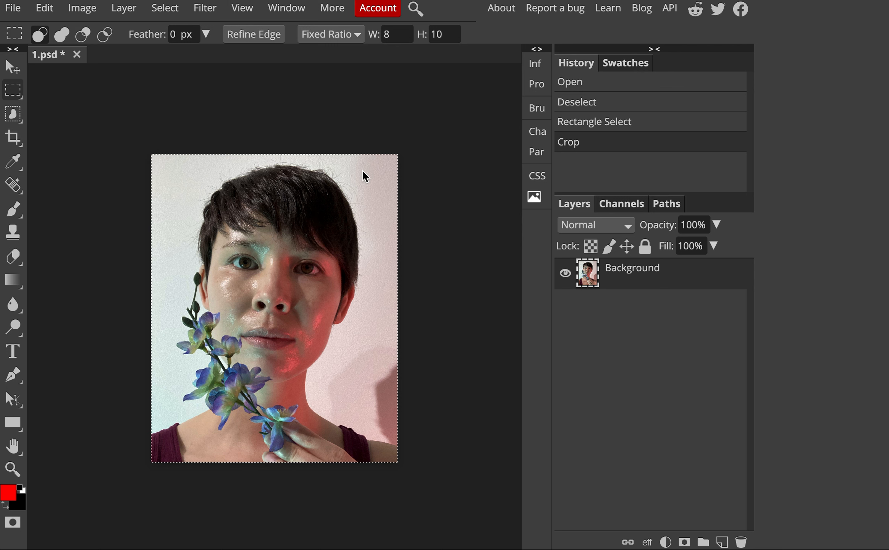
key("ctrl+0")
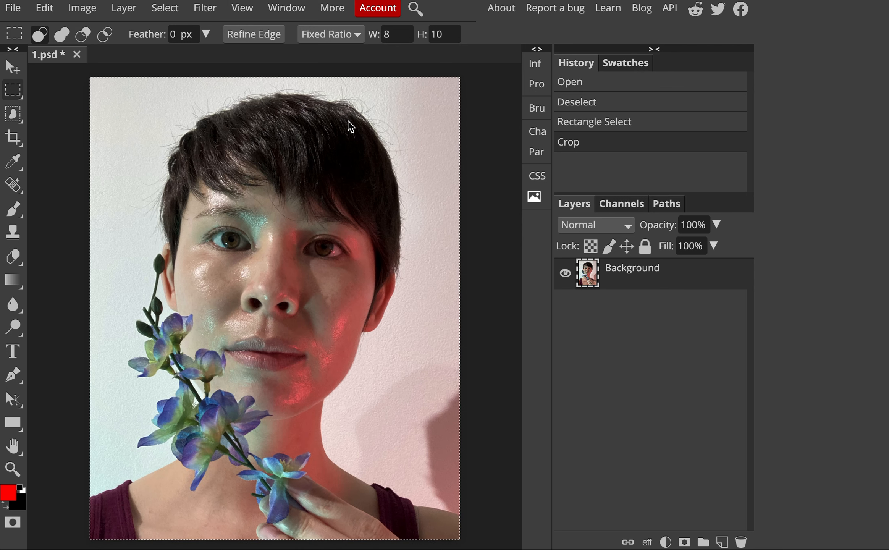
double_click(71, 78)
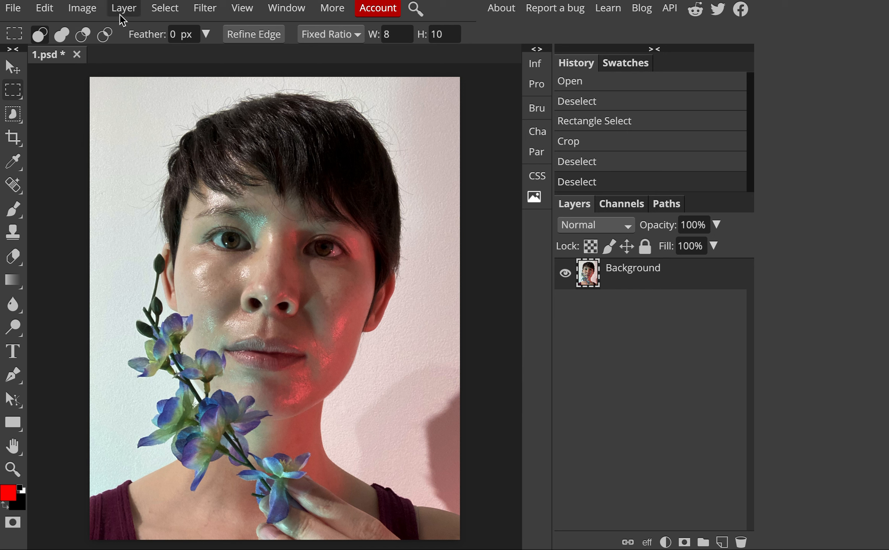
left_click(160, 9)
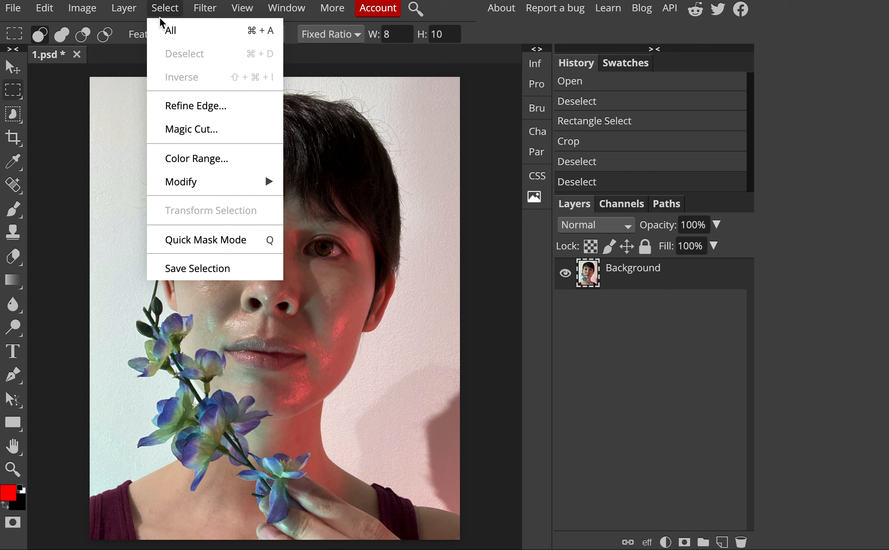
left_click(165, 12)
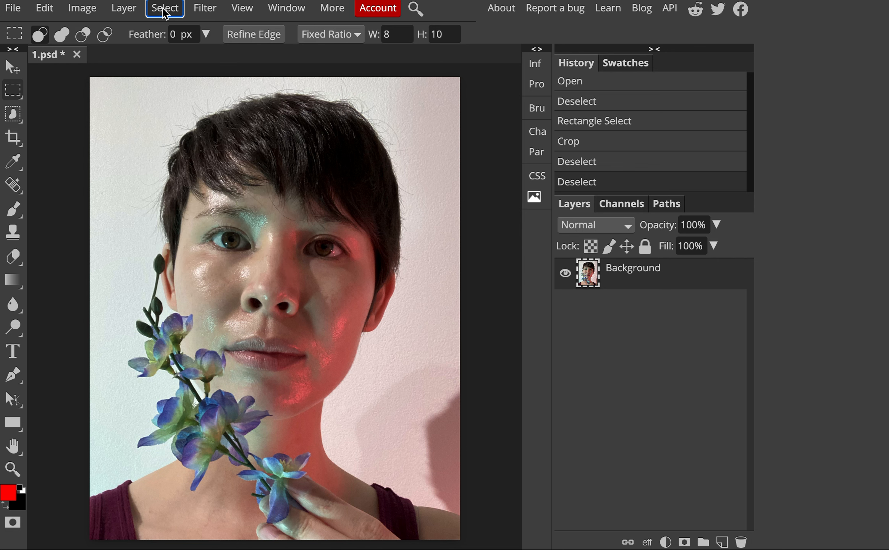
Step: Apply a Levels adjustment to the RGB channel with the midtone input at 0.78 and the white input at 246
left_click(91, 11)
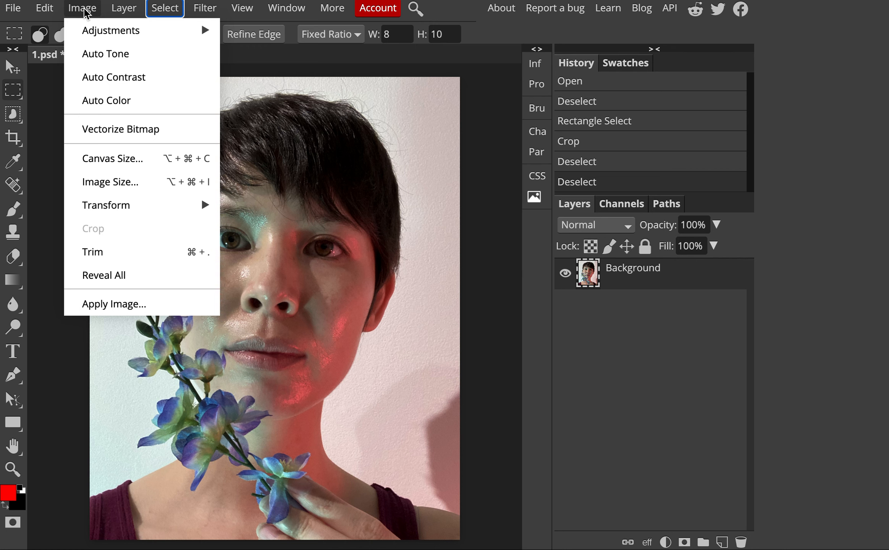
mouse_move(92, 32)
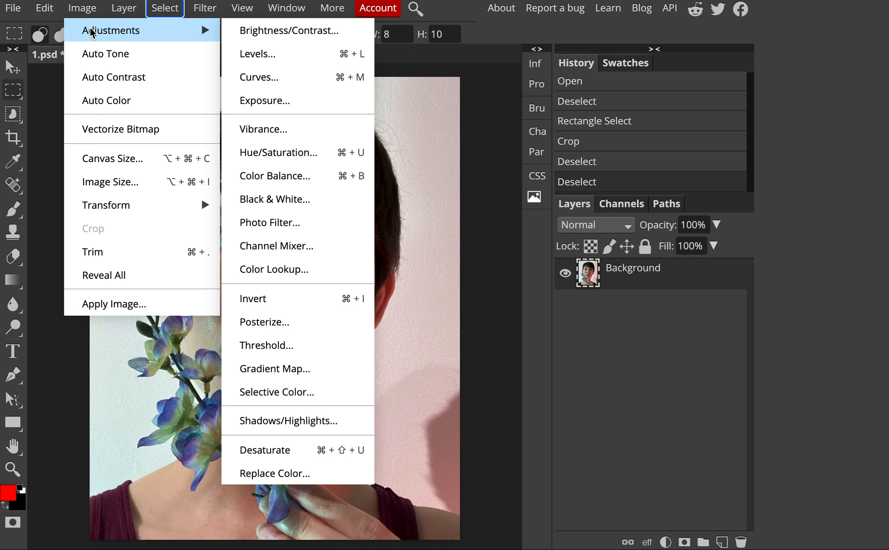
left_click(282, 61)
left_click_drag(232, 131, 589, 152)
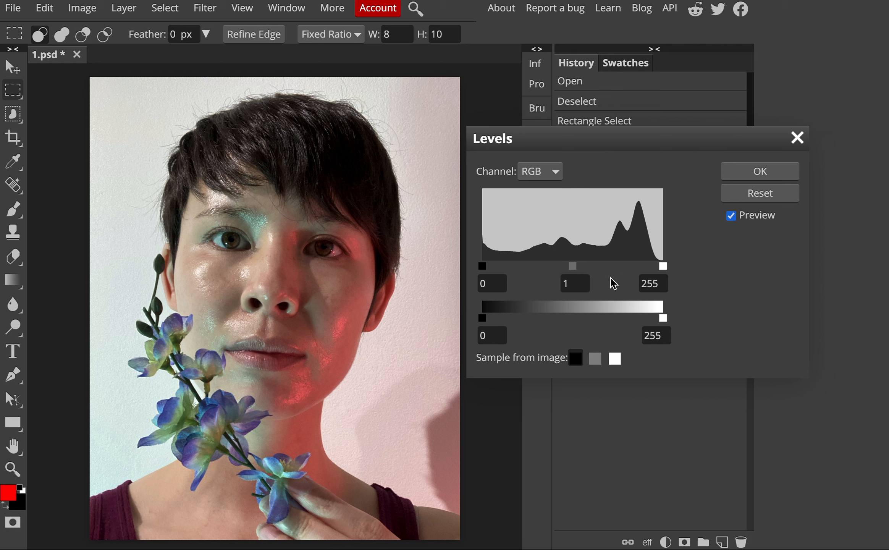
mouse_move(482, 266)
left_mouse_down()
mouse_move(493, 268)
mouse_move(472, 267)
mouse_move(494, 272)
mouse_move(470, 272)
left_mouse_up()
left_click_drag(574, 272, 576, 274)
mouse_move(662, 267)
left_mouse_down()
mouse_move(656, 272)
mouse_move(671, 272)
mouse_move(588, 272)
mouse_move(657, 272)
left_mouse_up()
mouse_move(576, 272)
left_mouse_down()
mouse_move(565, 272)
mouse_move(580, 273)
left_mouse_up()
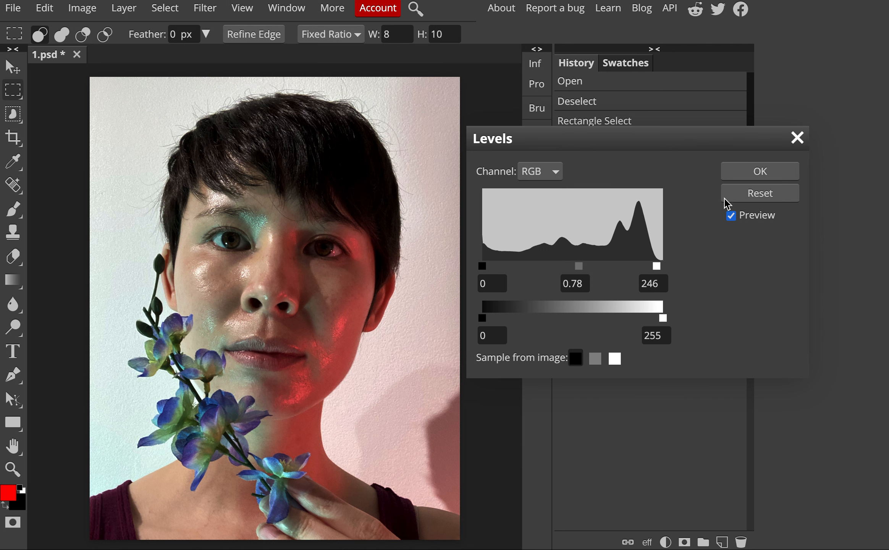
left_click(744, 175)
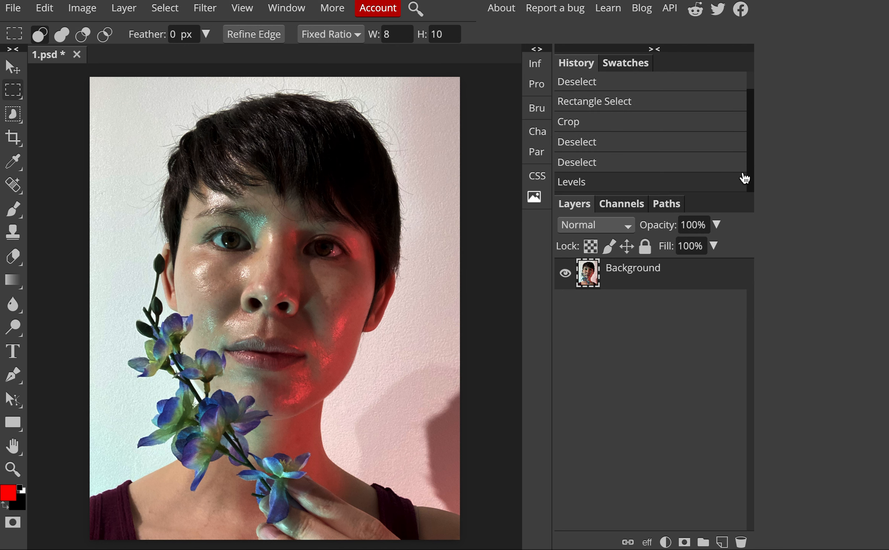
Step: Start a Hue/Saturation adjustment and set the Master saturation to 8
left_click(87, 13)
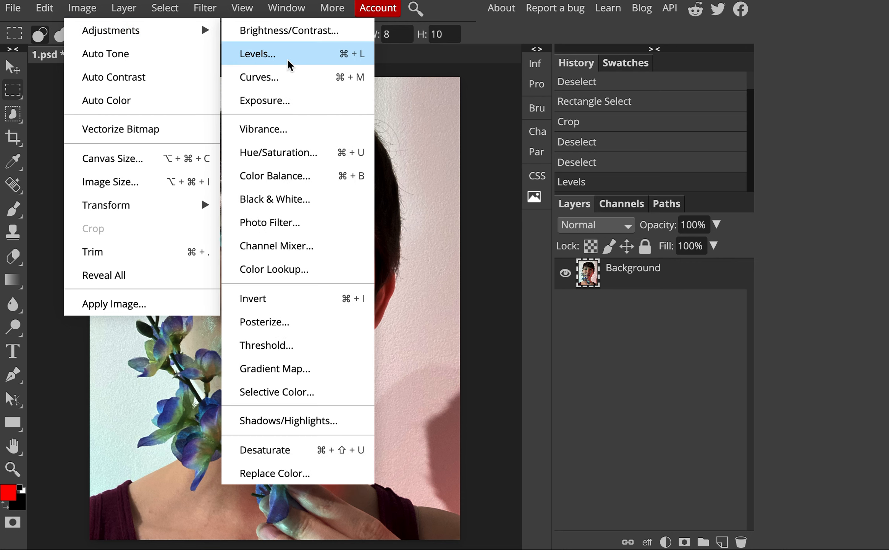
left_click(292, 154)
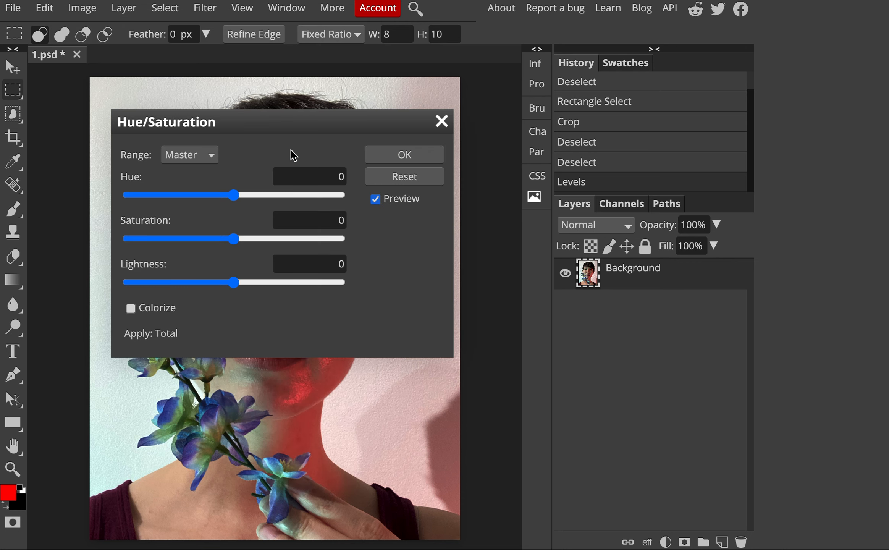
left_click_drag(272, 129, 652, 173)
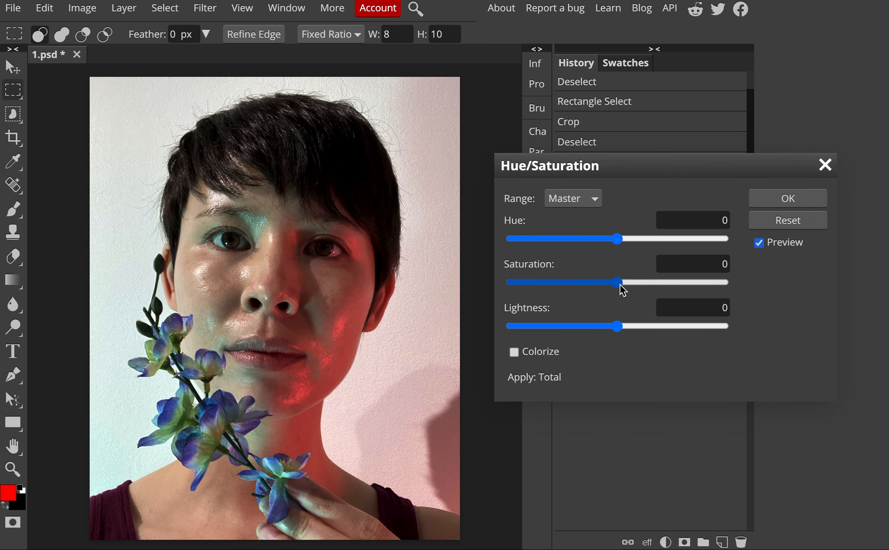
mouse_move(620, 285)
left_mouse_down()
mouse_move(746, 284)
mouse_move(469, 278)
mouse_move(626, 286)
left_mouse_up()
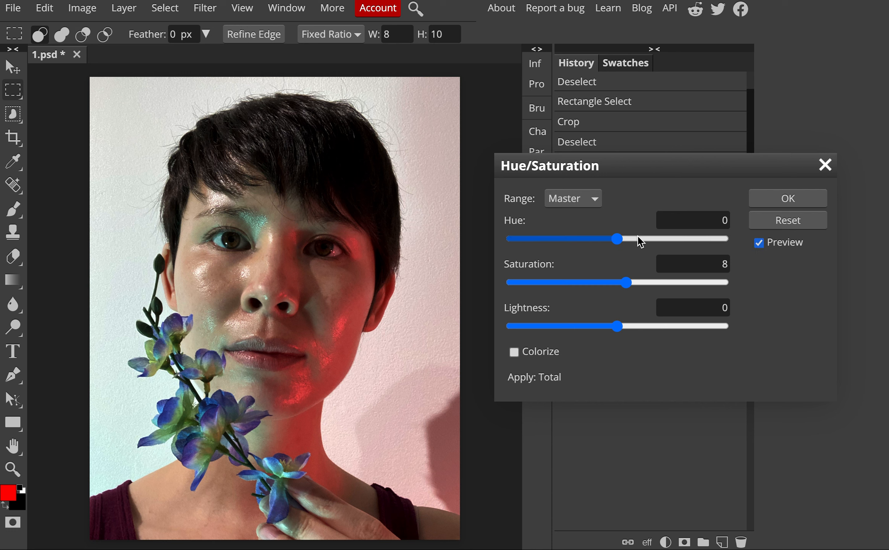
Step: Try a hue of -180, reset the hue to 0, and apply the Hue/Saturation adjustment
left_click_drag(620, 240, 516, 246)
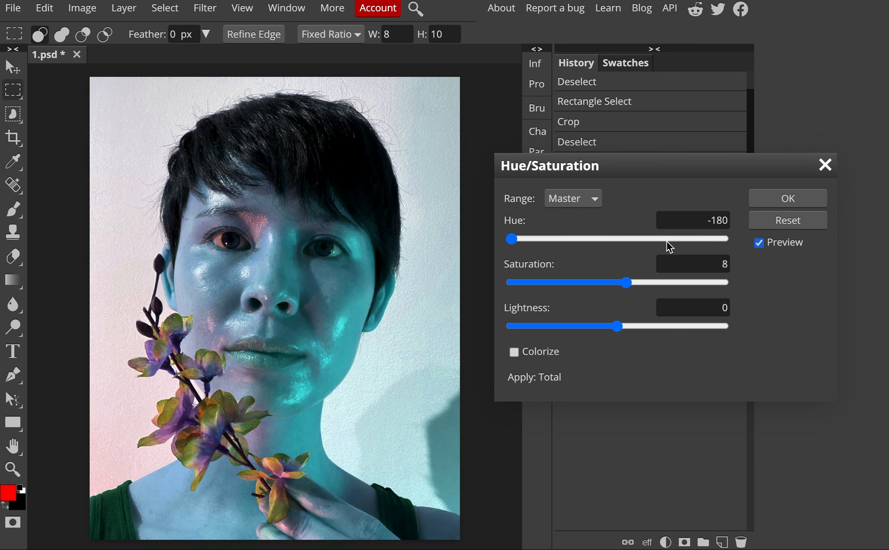
left_click(711, 220)
type("0")
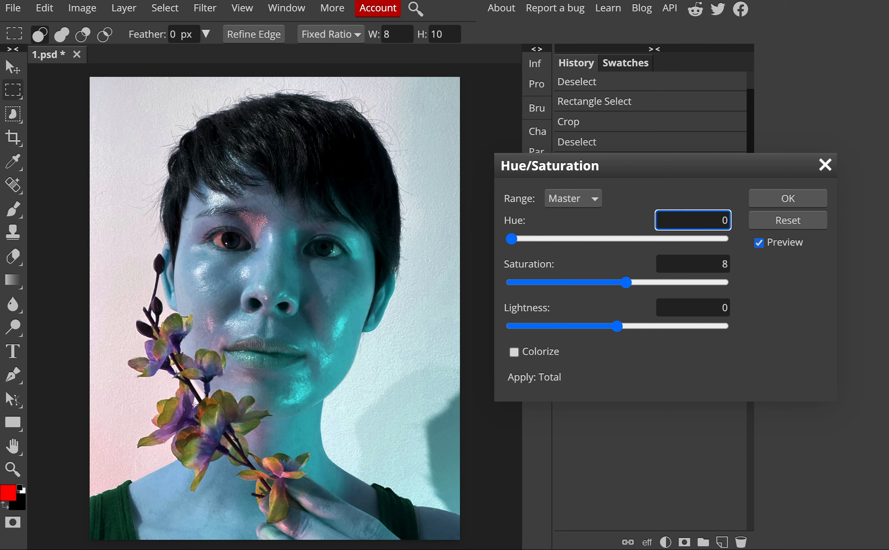
key("Return")
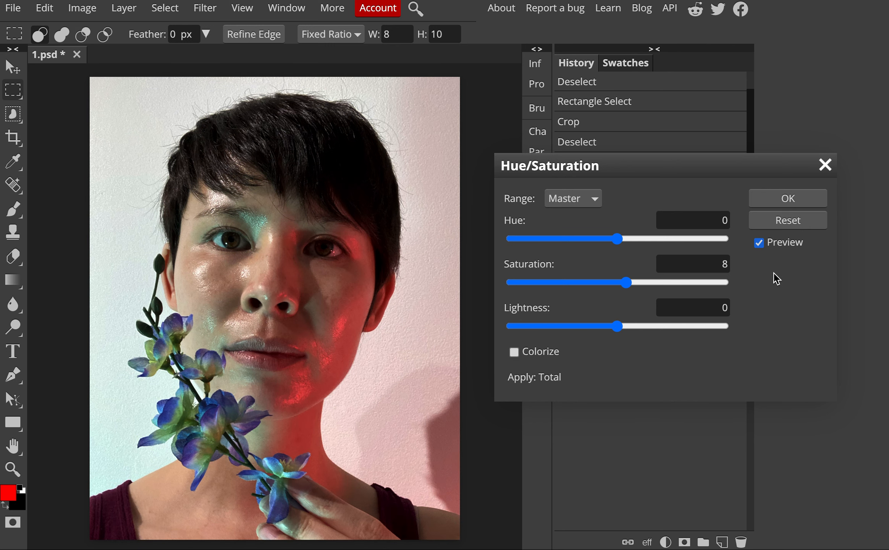
left_click(784, 200)
Step: Start a Color Balance adjustment and set the red value of the shadows to 6
left_click(82, 8)
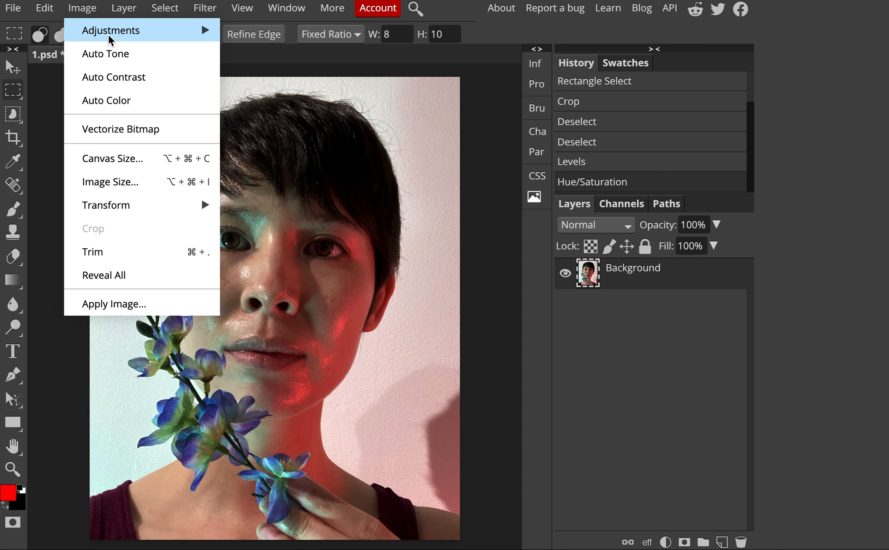
mouse_move(109, 40)
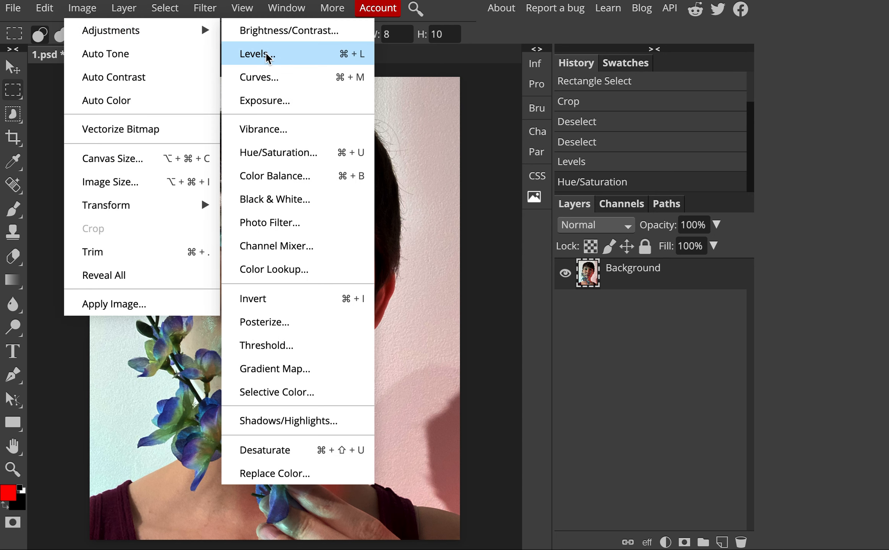
left_click(314, 180)
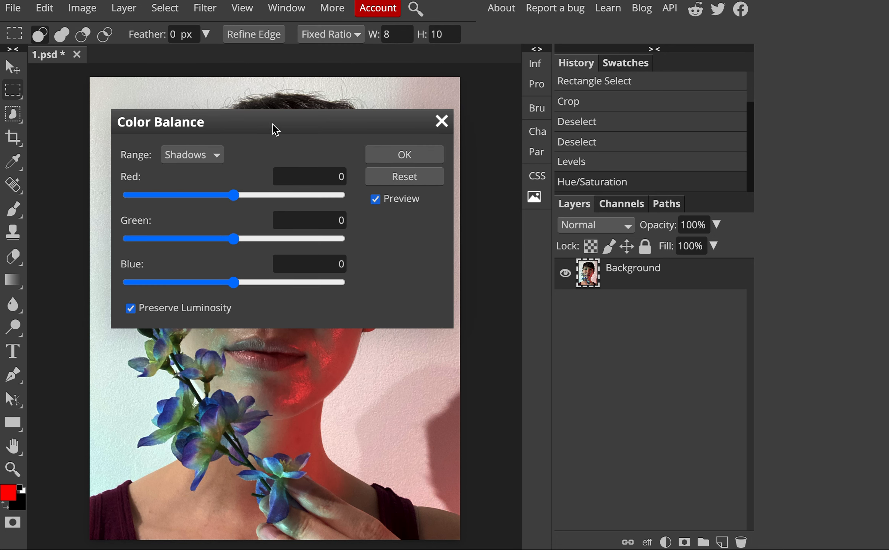
left_click_drag(268, 119, 655, 112)
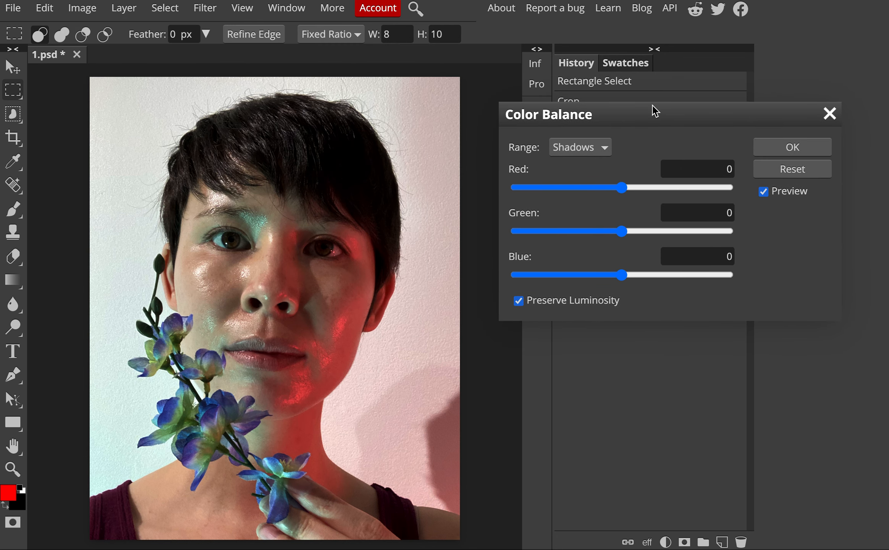
left_click(599, 148)
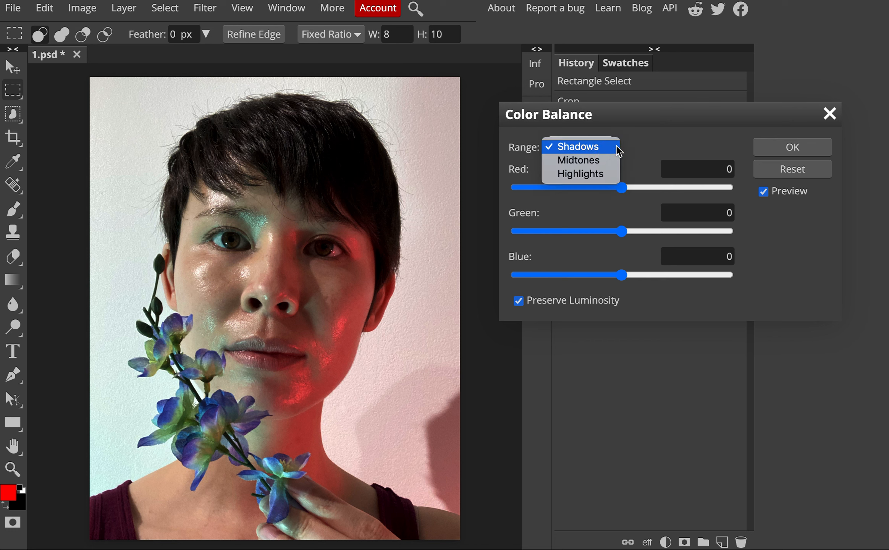
left_click(637, 149)
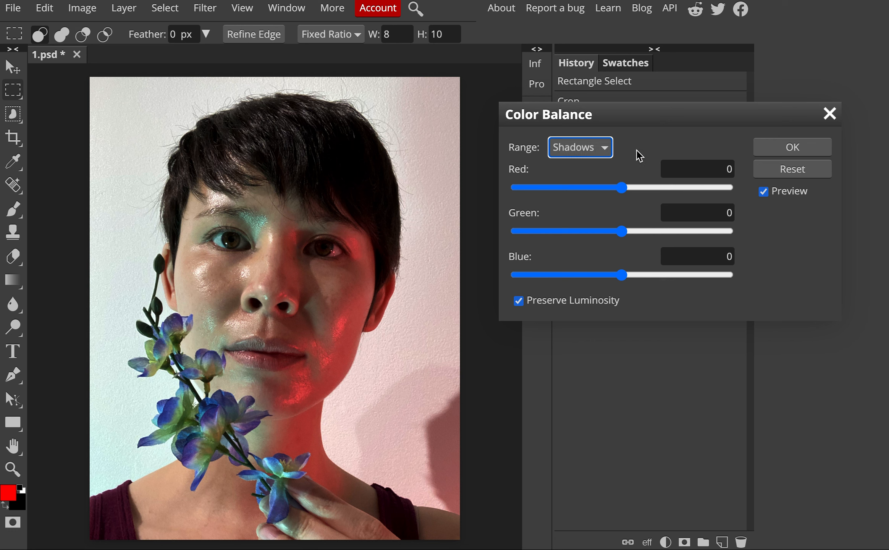
left_click_drag(624, 188, 631, 191)
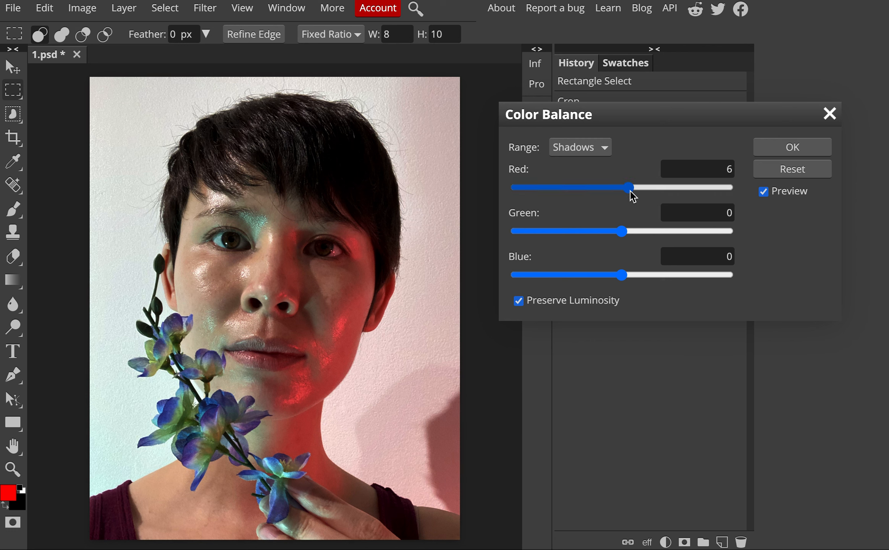
Step: Set the highlights' blue value to 10 and green value to -1 in the Color Balance adjustment
left_click(596, 154)
left_click(577, 172)
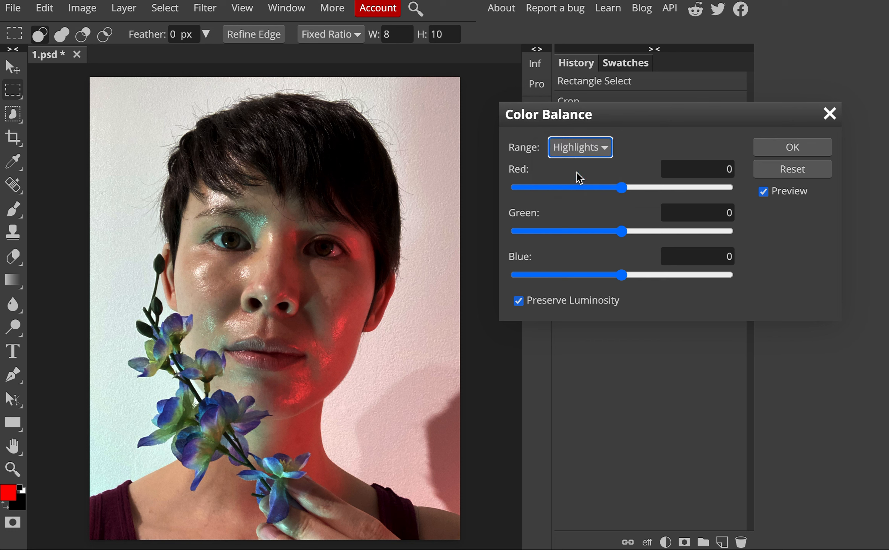
mouse_move(622, 276)
left_mouse_down()
mouse_move(643, 276)
mouse_move(635, 277)
left_mouse_up()
mouse_move(625, 233)
left_mouse_down()
mouse_move(607, 234)
mouse_move(622, 233)
left_mouse_up()
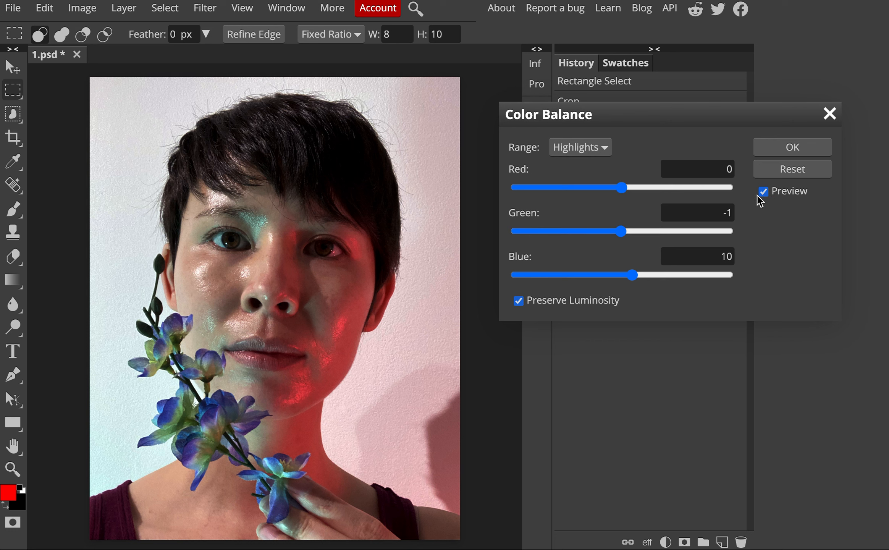
Step: Toggle the preview of the color balance effect and apply the Color Balance adjustment
left_click(764, 195)
left_click(787, 153)
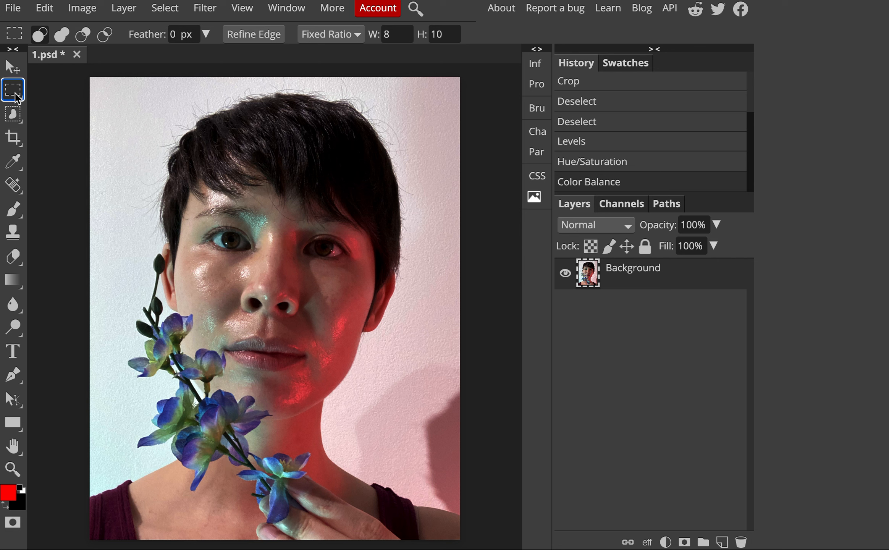
Step: Select an 8:10 area of about 1689 by 2111 px around the face, crop the photo to it, and deselect
left_click_drag(110, 85, 454, 483)
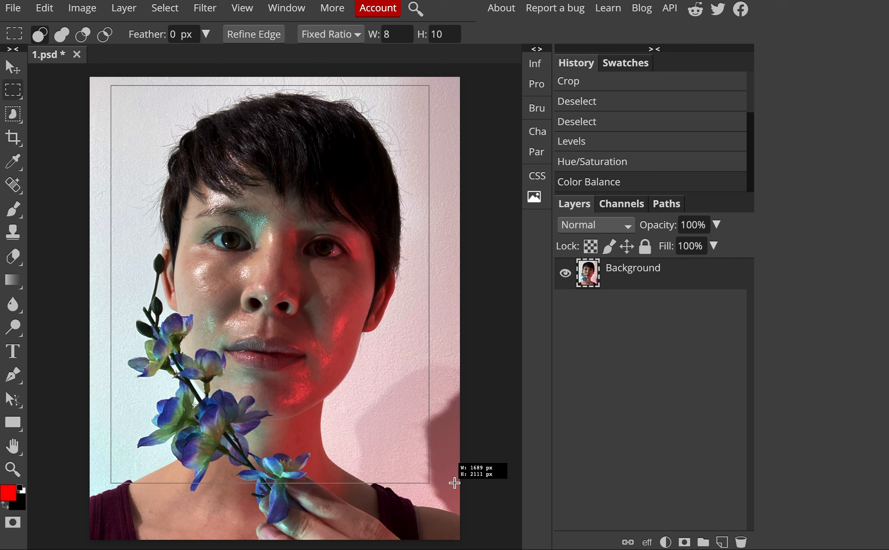
left_click_drag(453, 483, 454, 482)
left_click(82, 8)
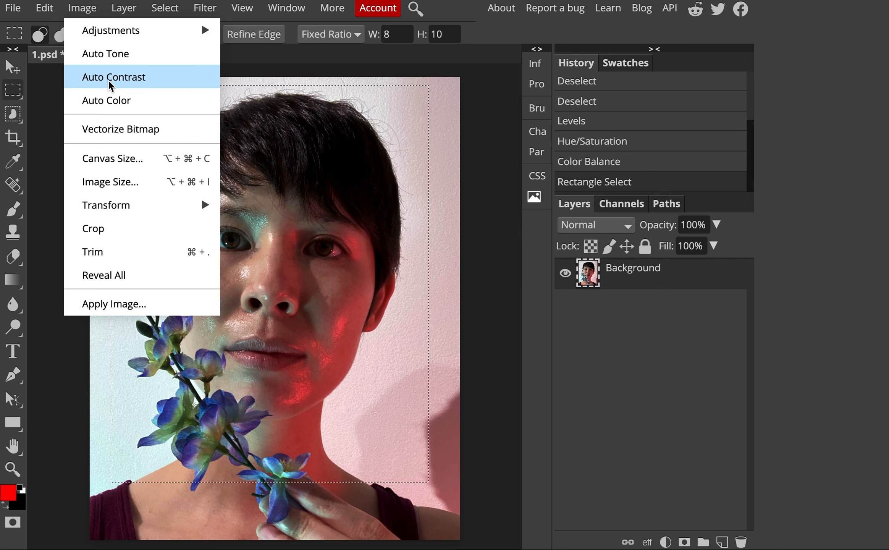
left_click(103, 225)
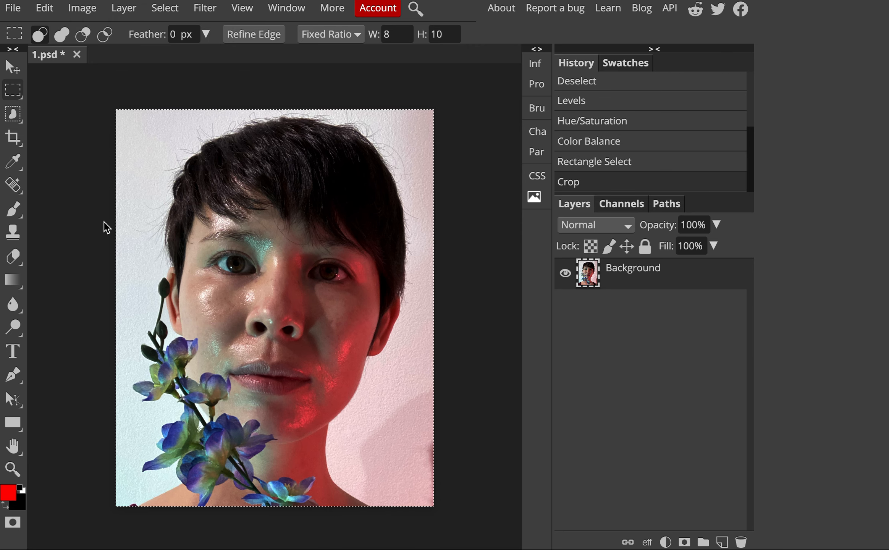
key("ctrl+d")
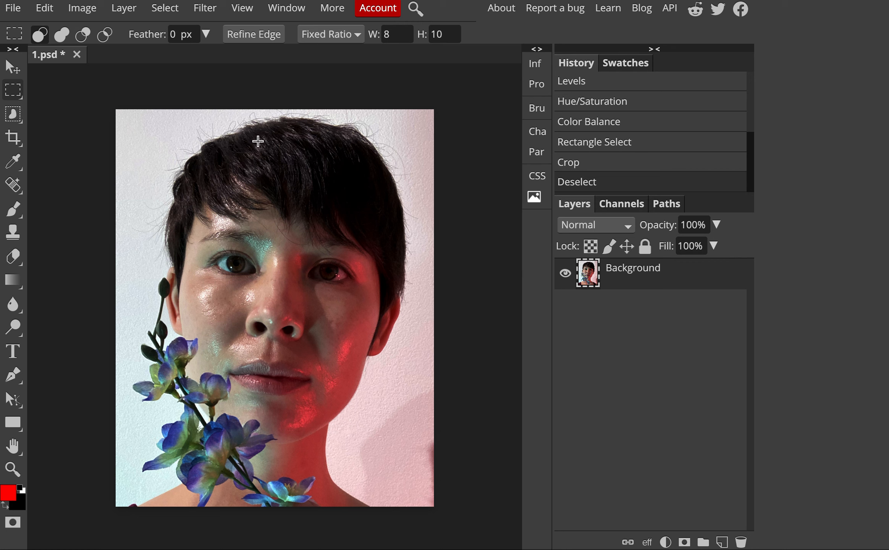
Step: View the JPG export settings for format, dimensions and quality, and close them without saving
left_click(22, 11)
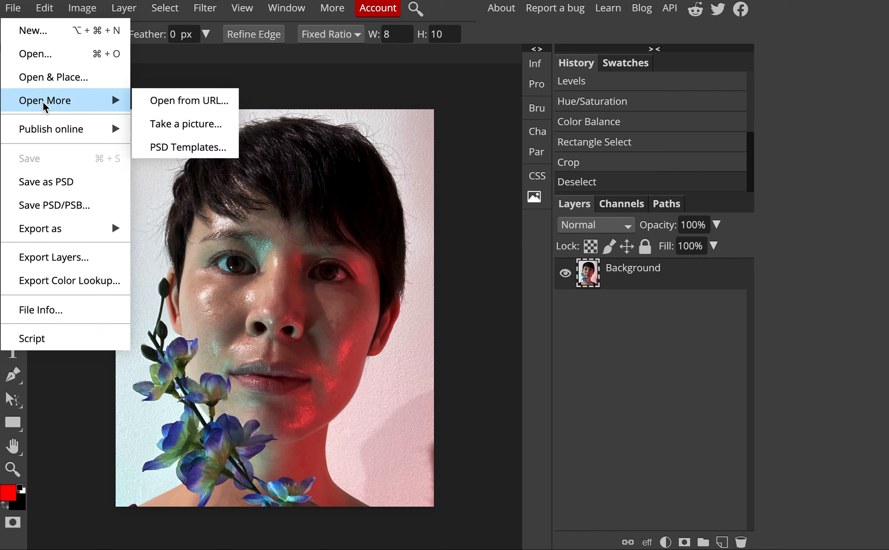
mouse_move(73, 235)
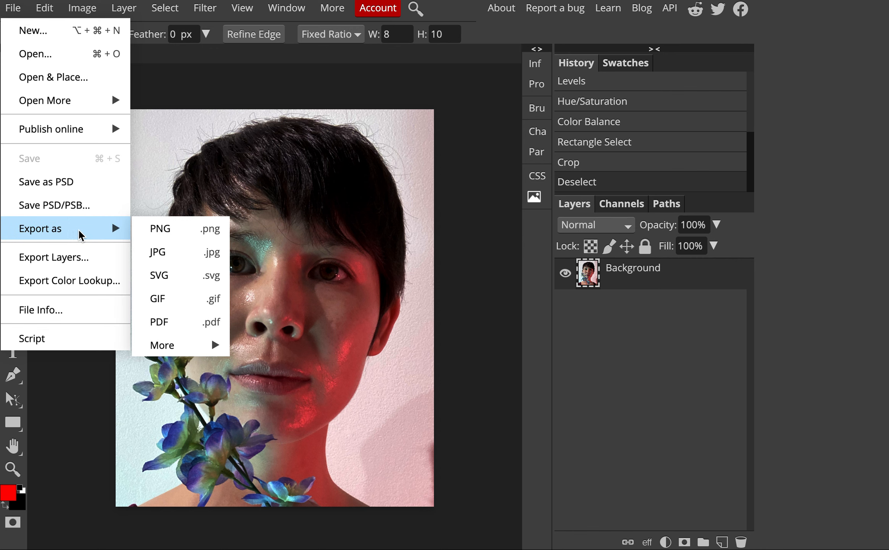
left_click(160, 256)
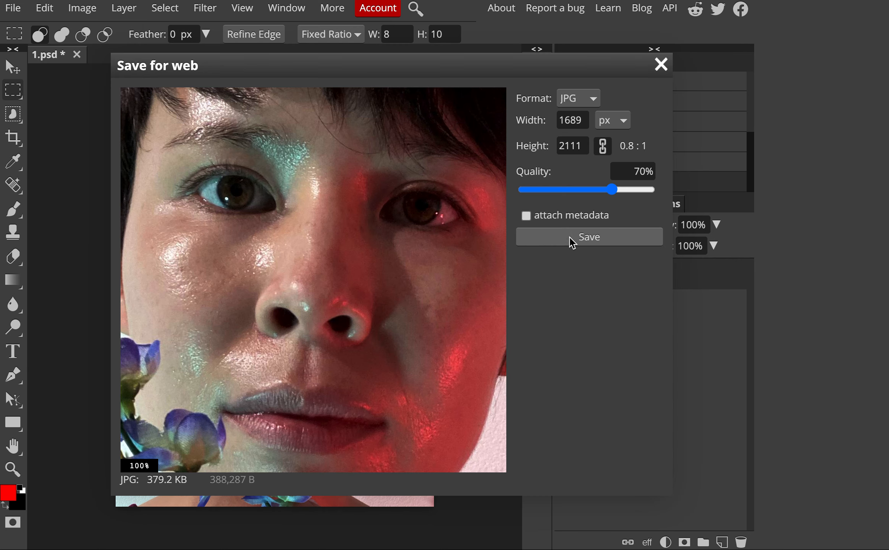
left_click(660, 65)
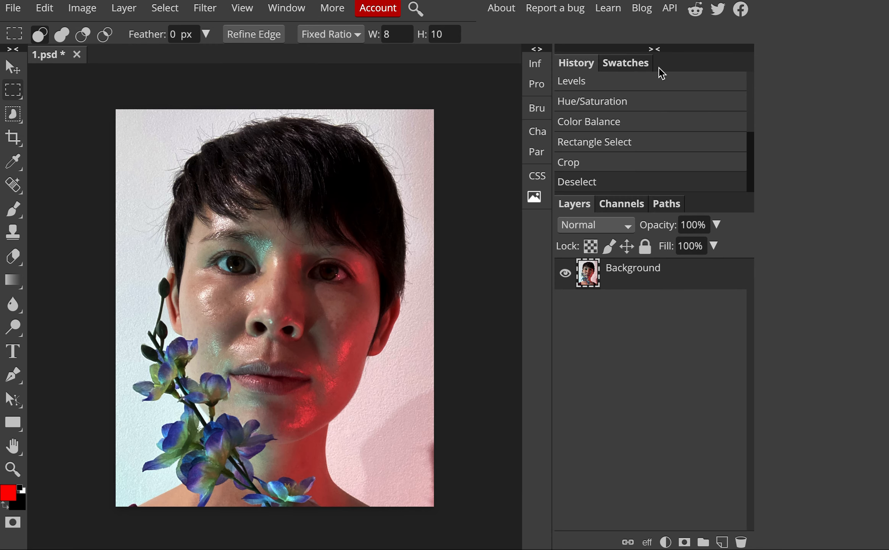
Step: Try to resize the image to 8 inches wide with the proportions linked, and cancel the resize
left_click(89, 17)
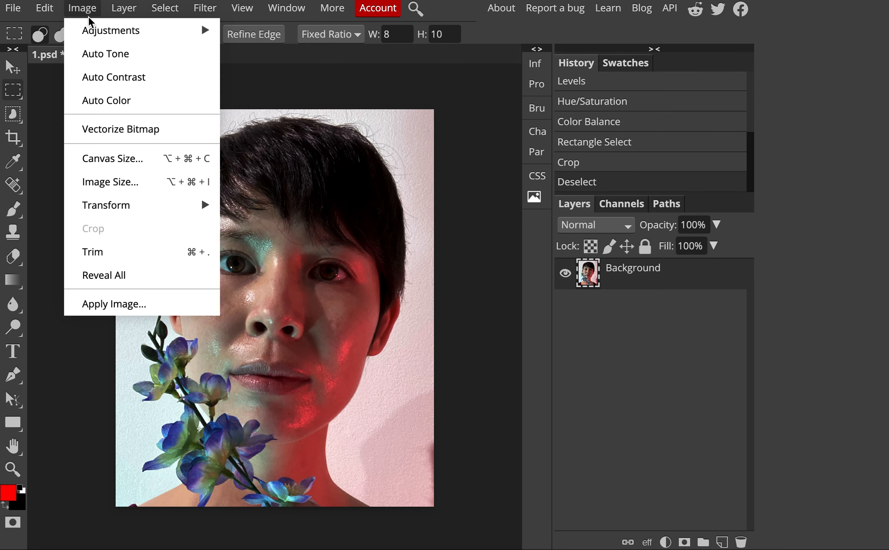
left_click(133, 183)
left_click(220, 155)
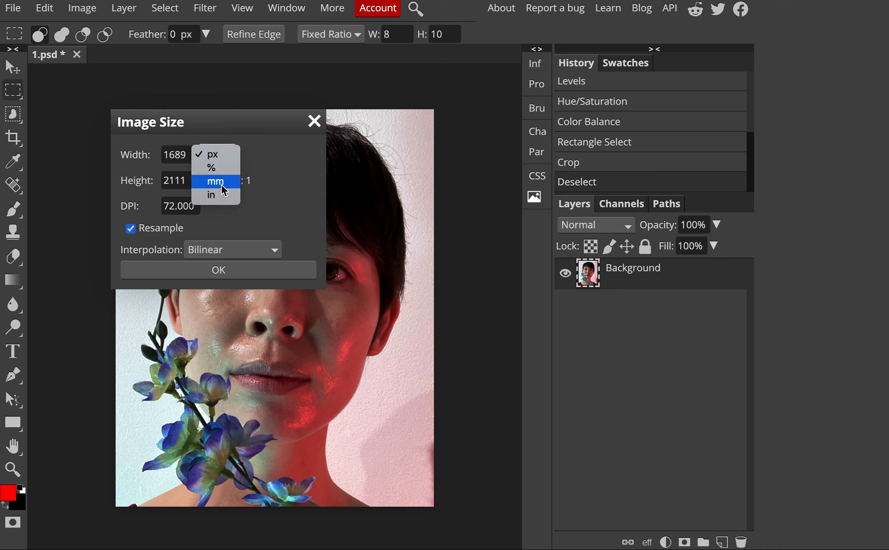
left_click(222, 194)
double_click(183, 158)
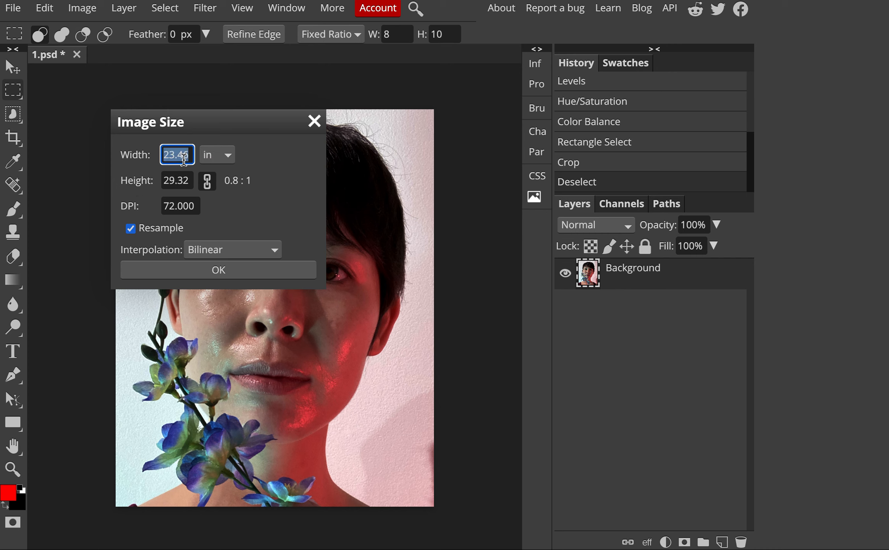
type("8")
key("Tab")
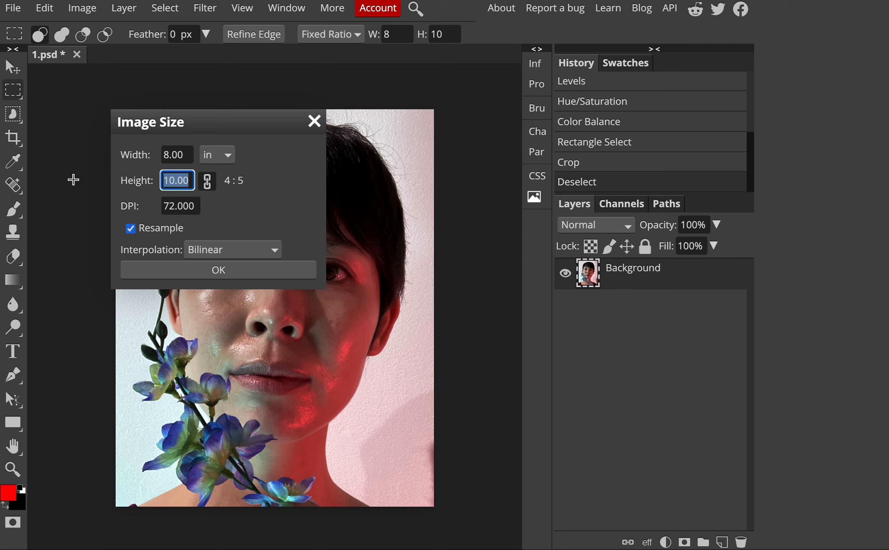
double_click(188, 158)
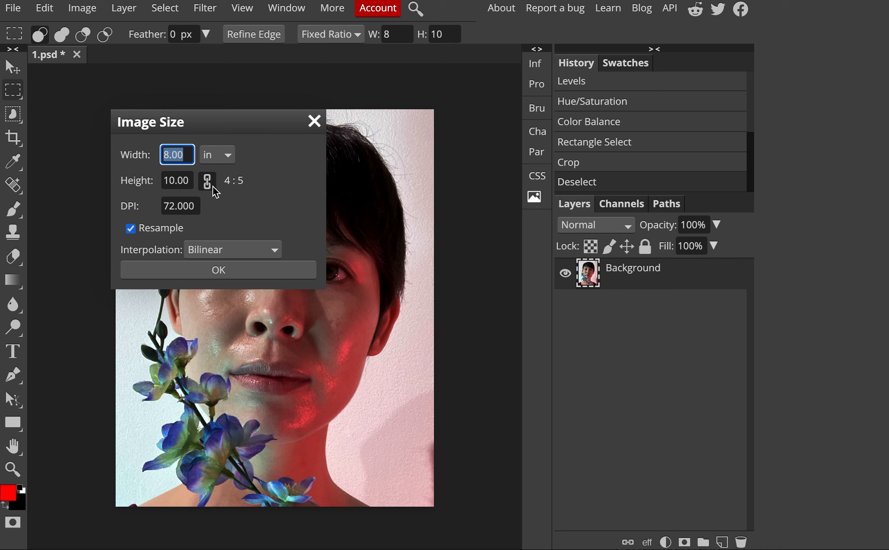
left_click(313, 121)
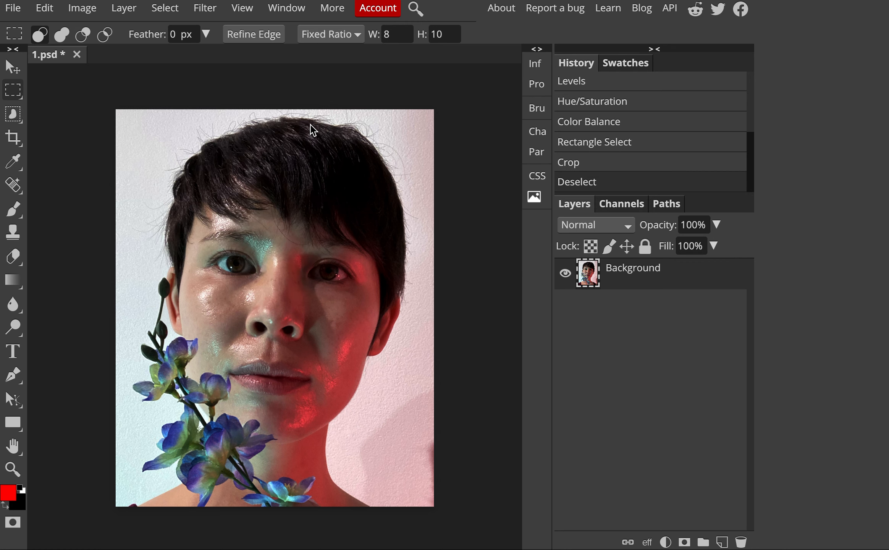
Step: Start another image resize, unlink width and height, and set the width to 8 inches
left_click(72, 9)
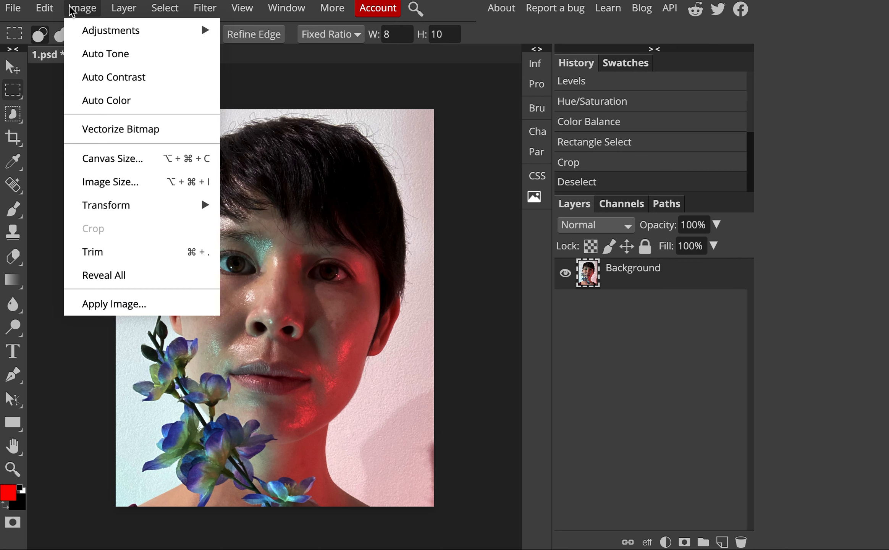
left_click(120, 183)
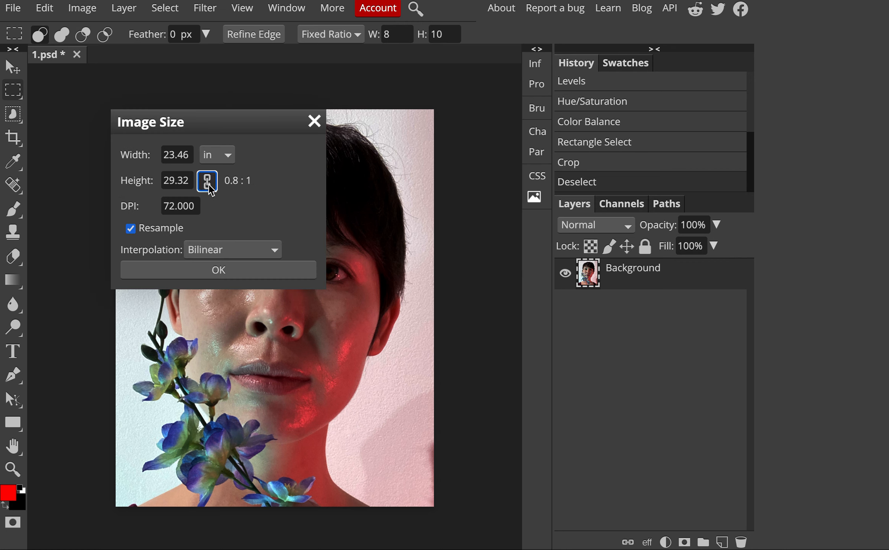
left_click(181, 155)
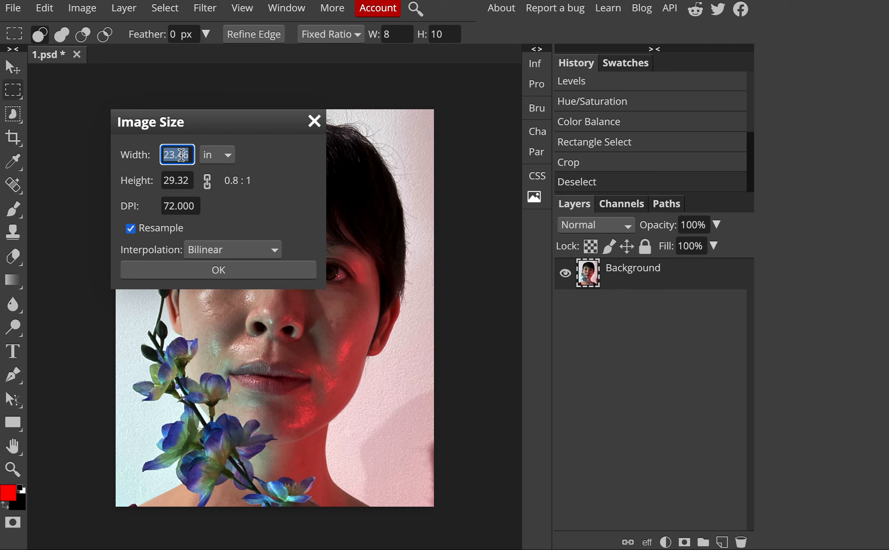
type("8")
left_click(188, 182)
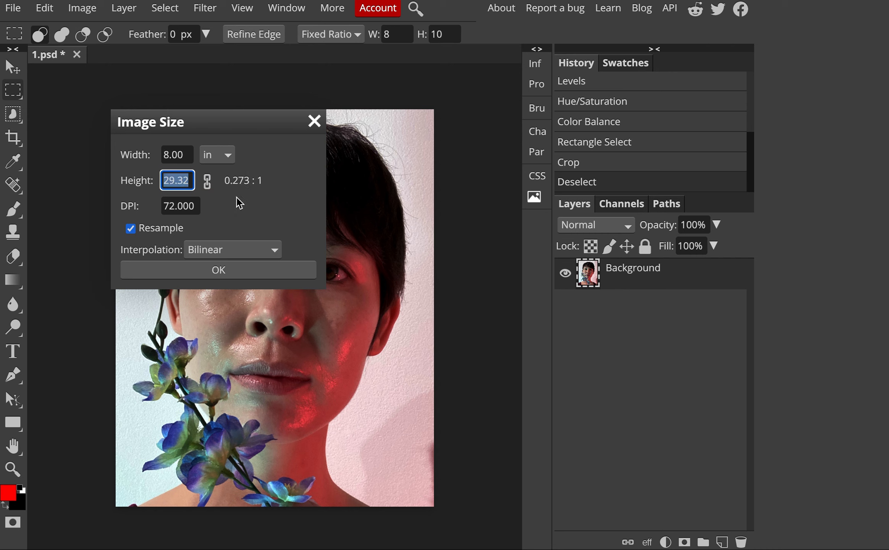
left_click(264, 200)
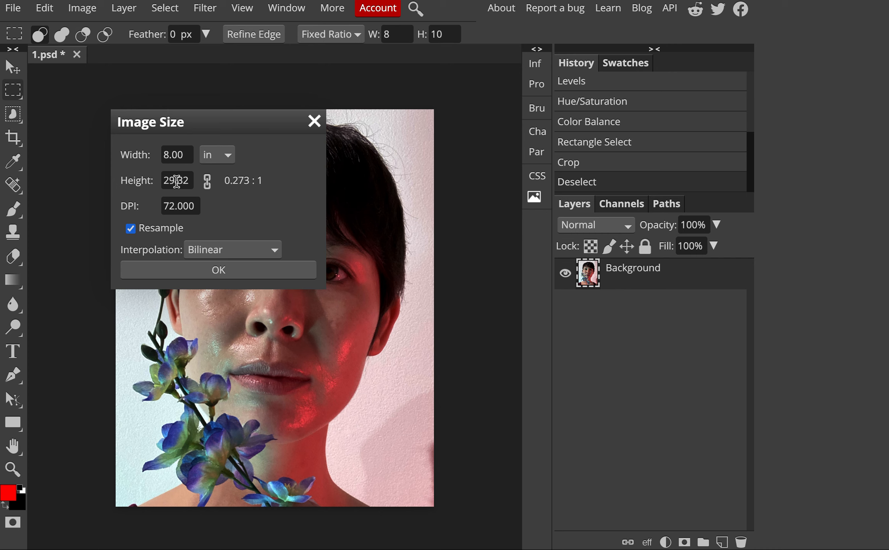